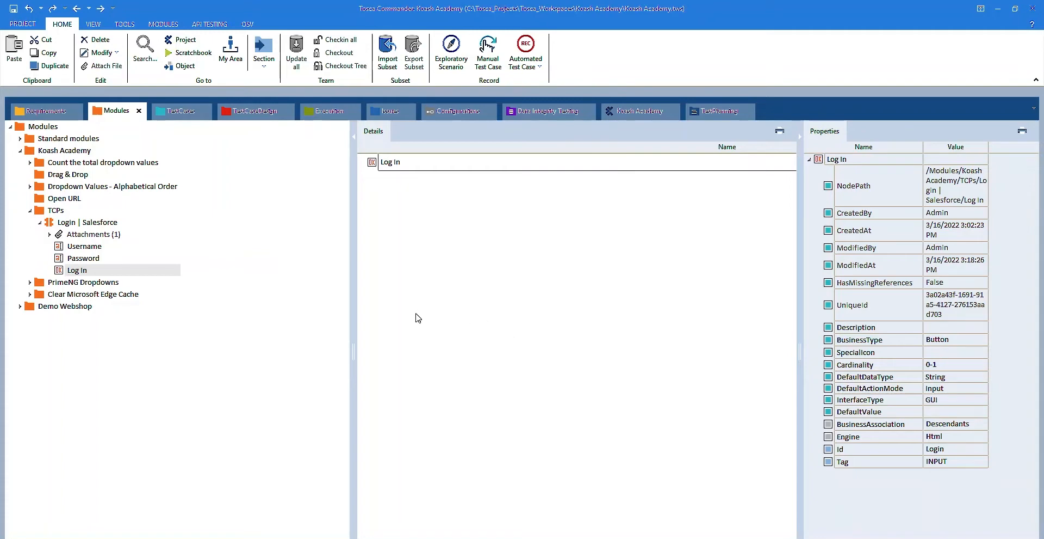
Step: Inspect the Login | Salesforce module and the Username, Password and Log In attributes of its step in the Cardinality test case
{"action": "left_click", "coordinate": [100, 225]}
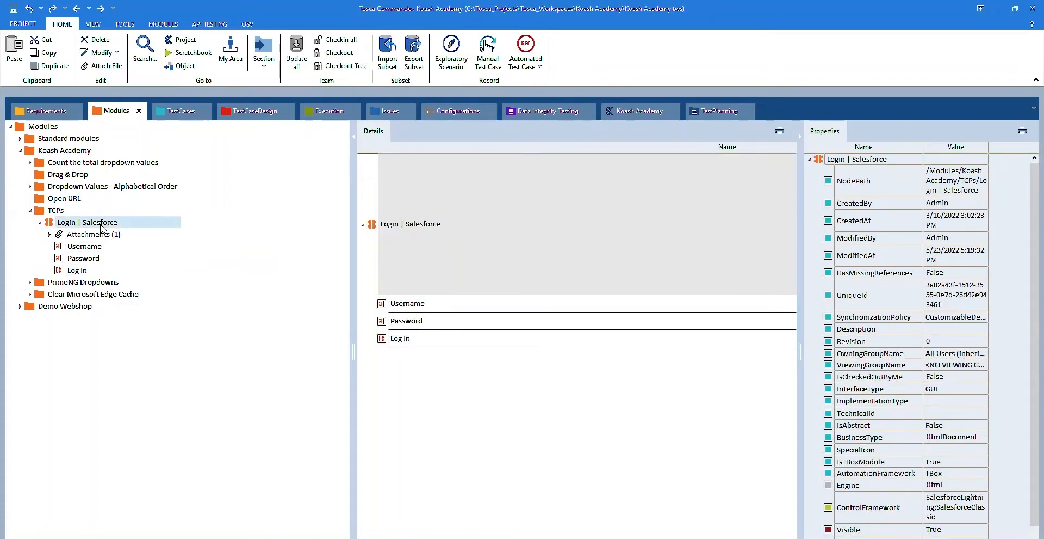
{"action": "left_click", "coordinate": [181, 111]}
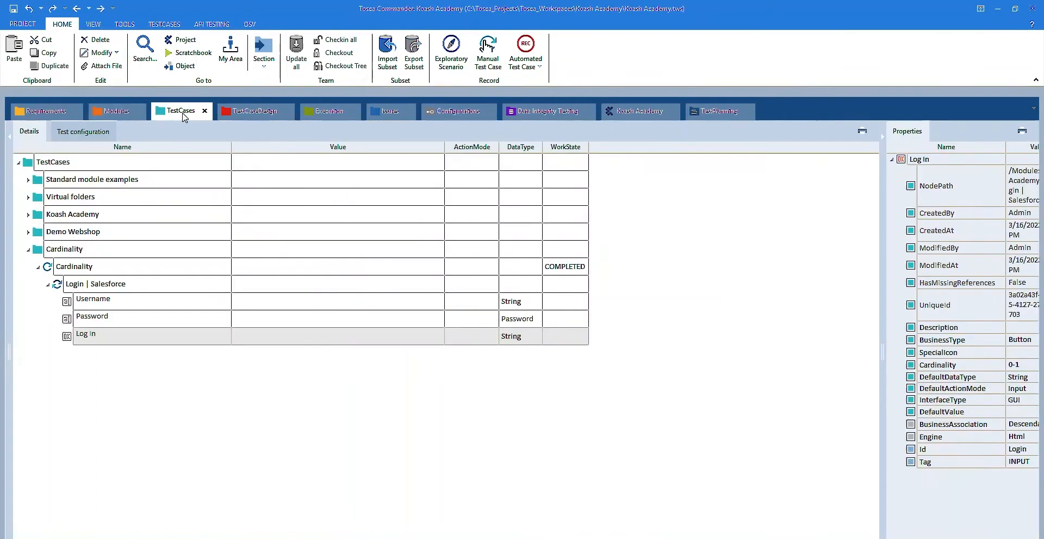
{"action": "left_click", "coordinate": [108, 285]}
{"action": "left_click", "coordinate": [140, 400]}
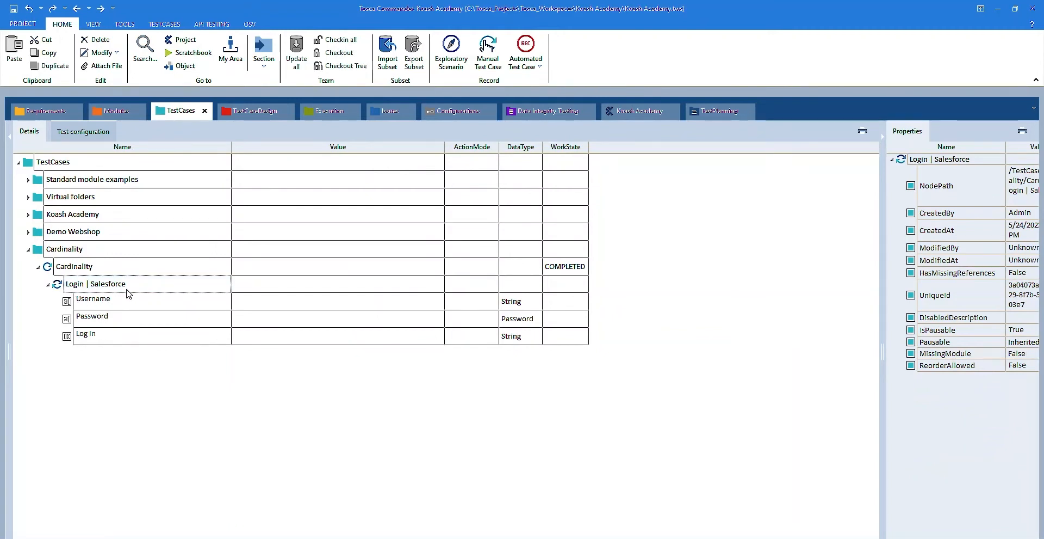
{"action": "left_click", "coordinate": [122, 306]}
{"action": "left_click", "coordinate": [114, 322]}
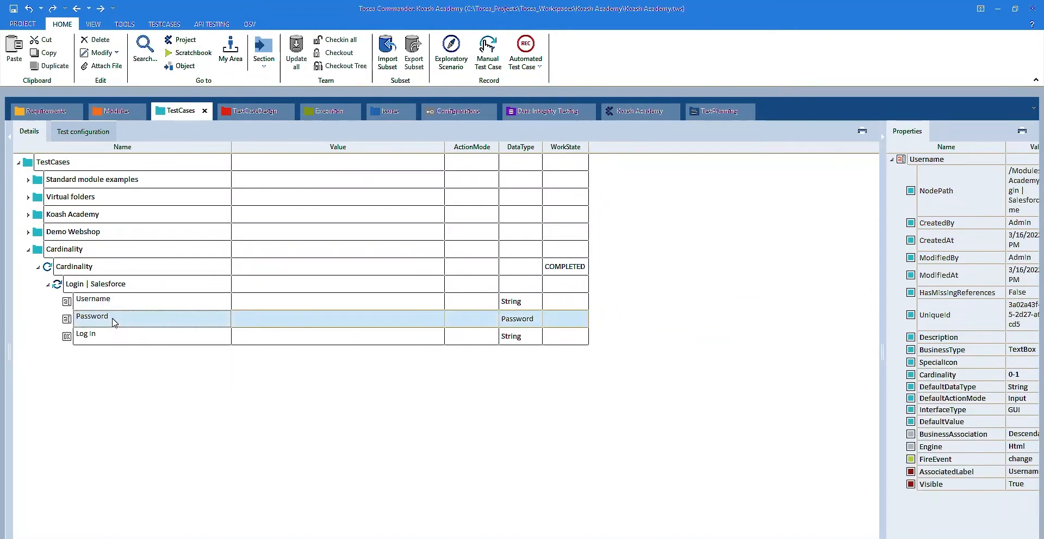
{"action": "left_click", "coordinate": [107, 336]}
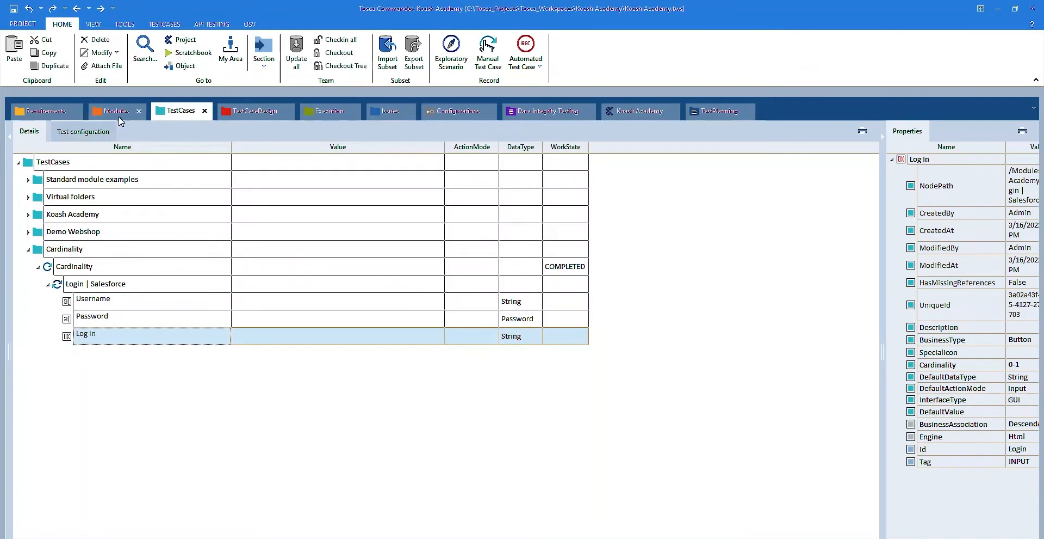
Step: Set the cardinality of the Login | Salesforce module's Log In attribute to 1
{"action": "left_click", "coordinate": [119, 115]}
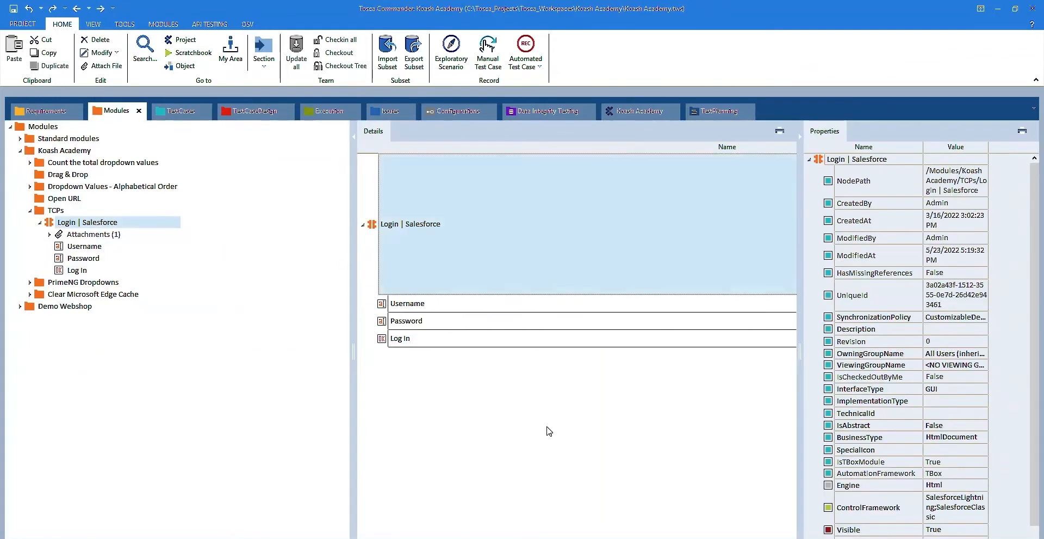
{"action": "left_click", "coordinate": [169, 270]}
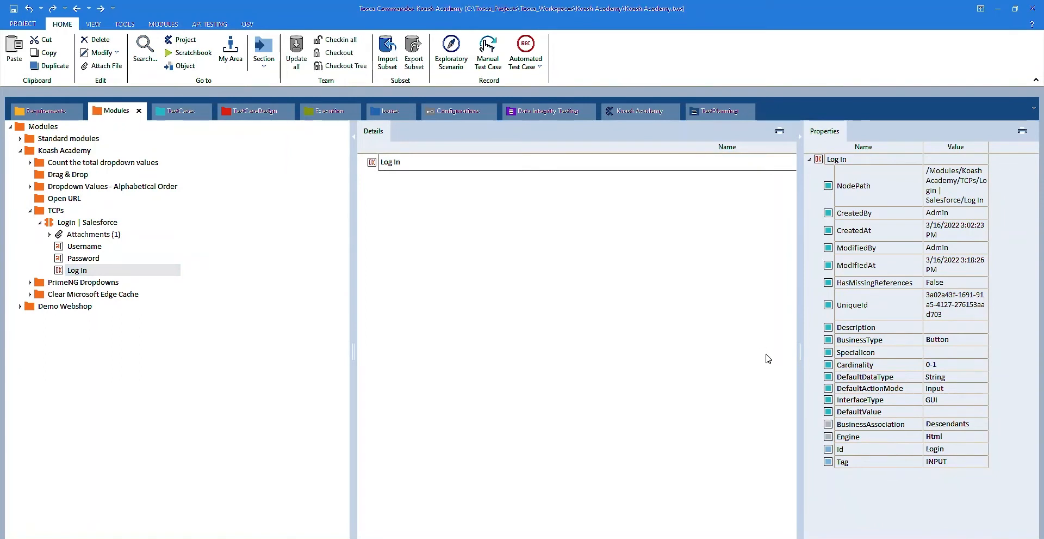
{"action": "left_click", "coordinate": [891, 368]}
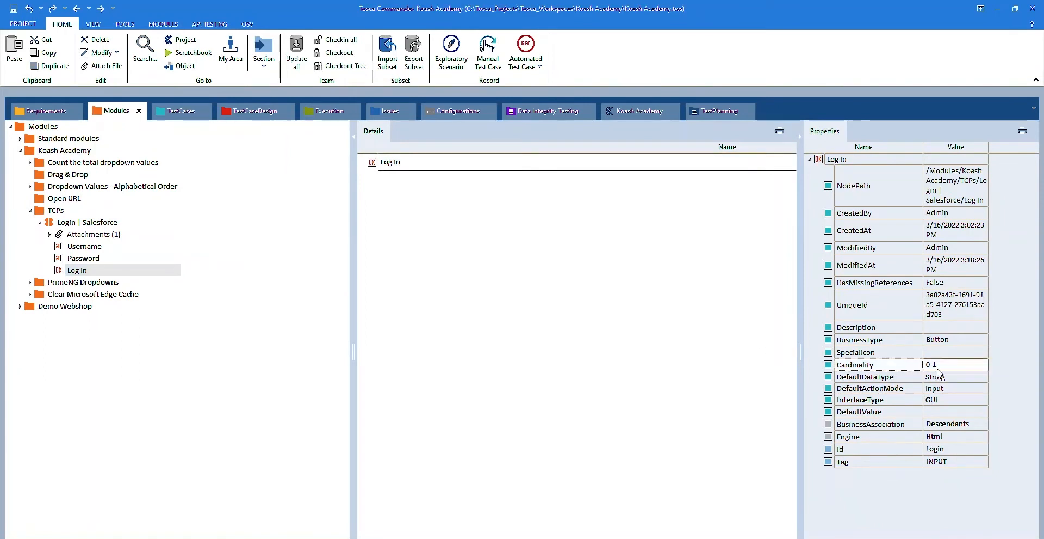
{"action": "left_click", "coordinate": [556, 349]}
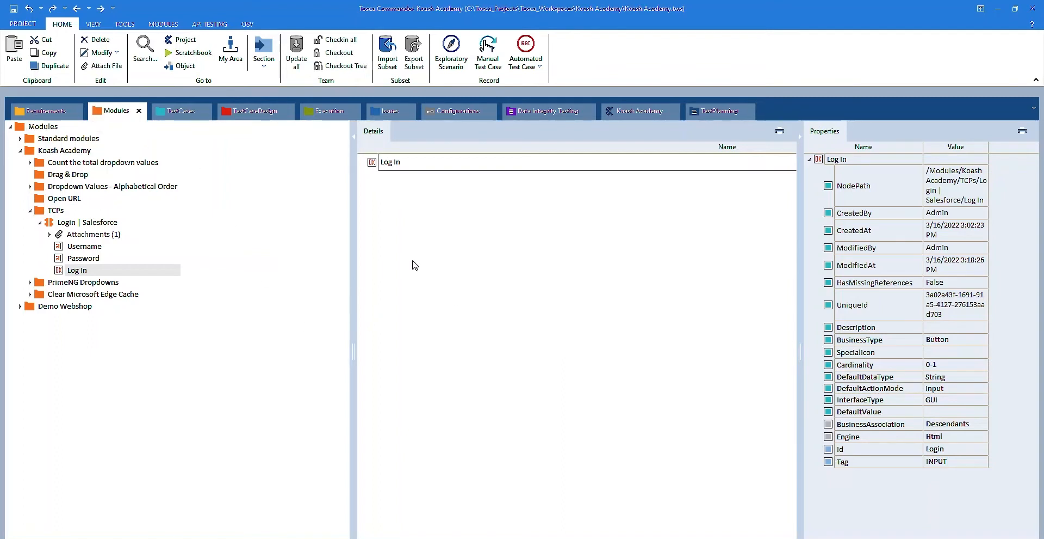
{"action": "left_click", "coordinate": [959, 364]}
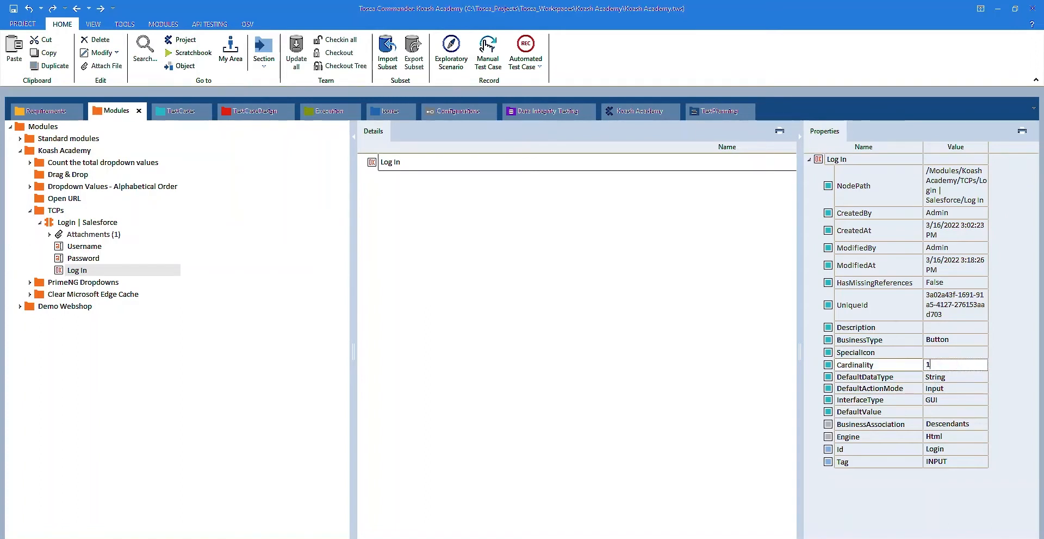
{"action": "left_click", "coordinate": [759, 344]}
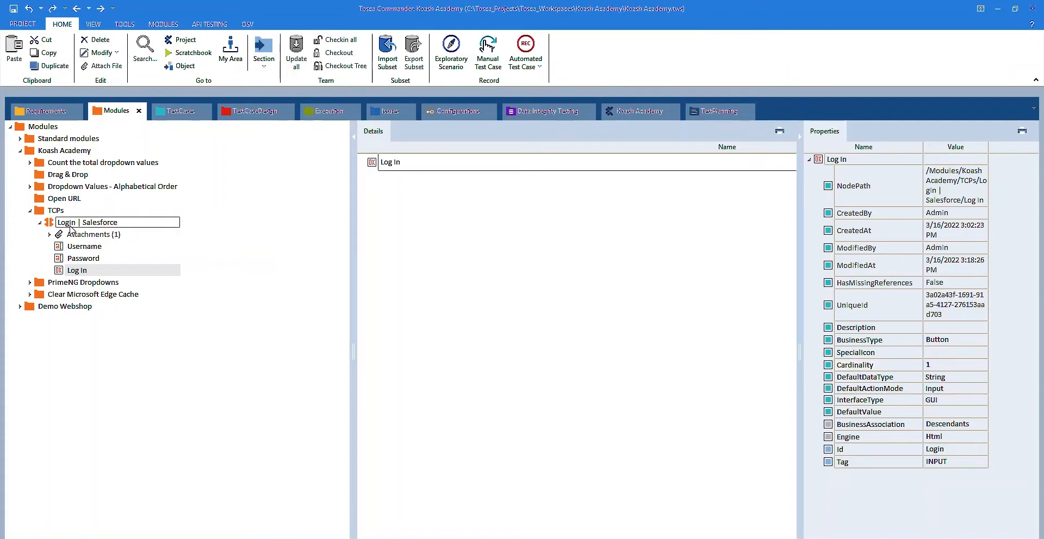
Step: Add the Login | Salesforce module to the Cardinality test case as a second step and expand it to check Log In's action mode
{"action": "left_click_drag", "start_coordinate": [55, 225], "coordinate": [82, 270]}
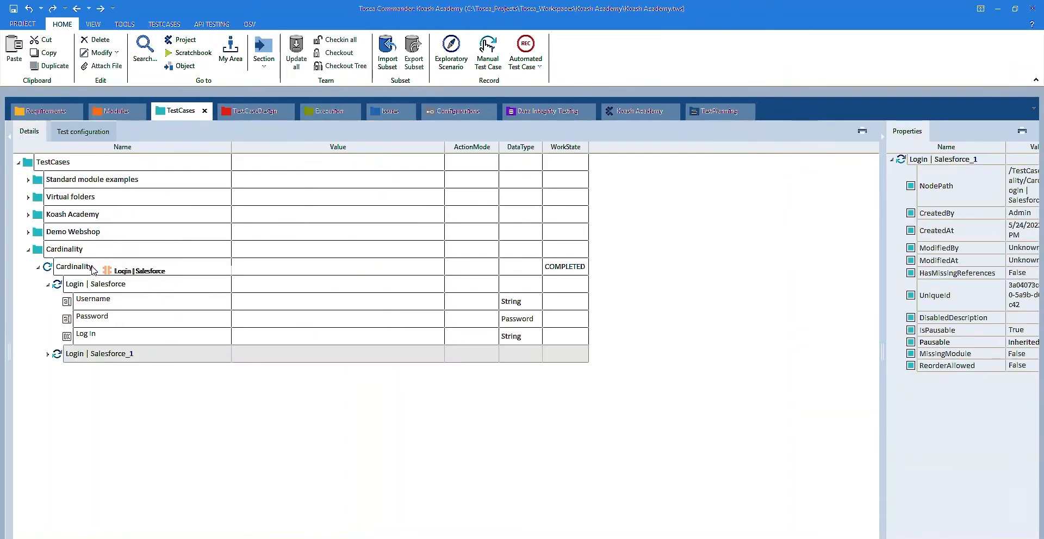
{"action": "left_click", "coordinate": [49, 354]}
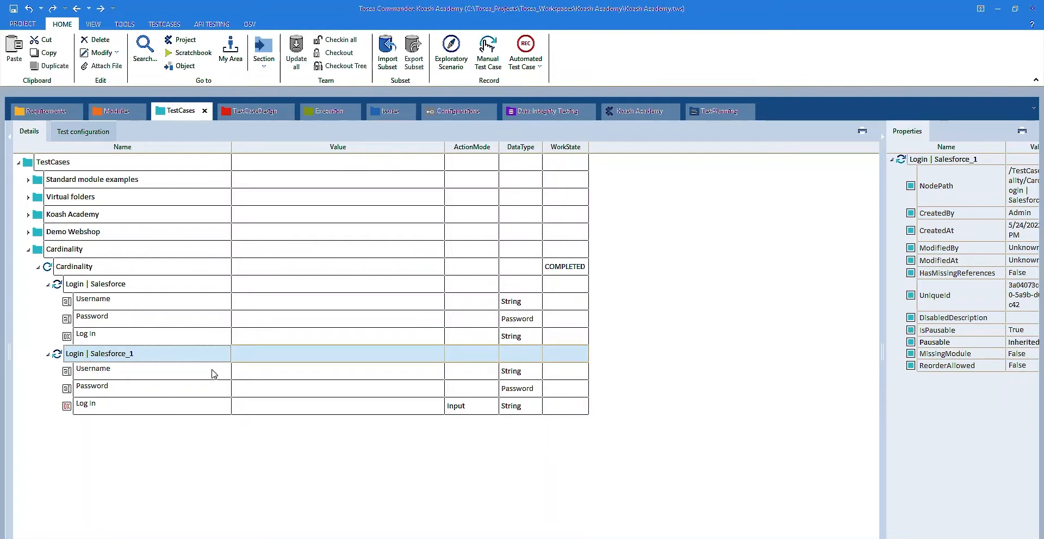
{"action": "left_click", "coordinate": [456, 412]}
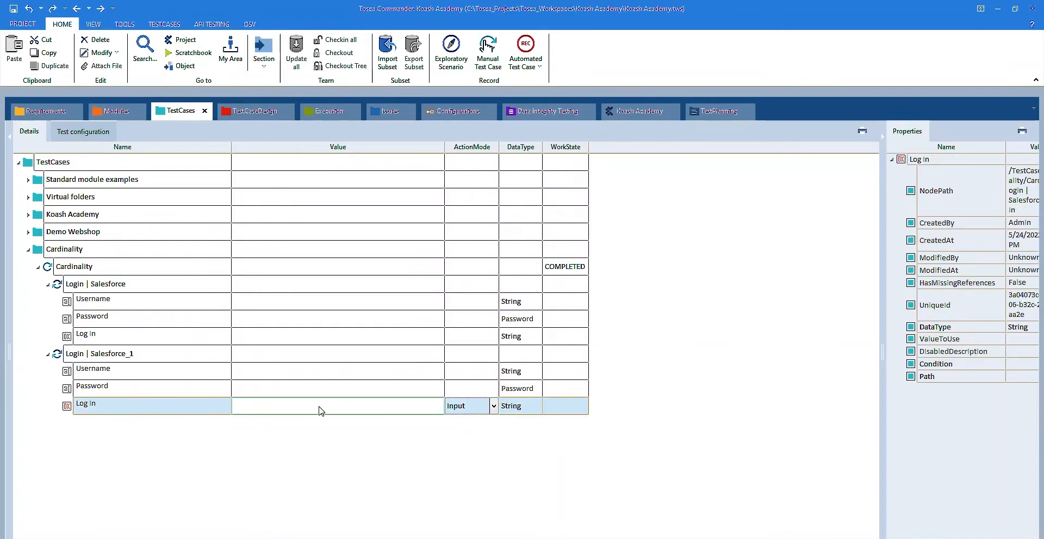
Step: Jump from the new step's Log In value to its module attribute and compare the default action mode with the test case
{"action": "right_click", "coordinate": [205, 408]}
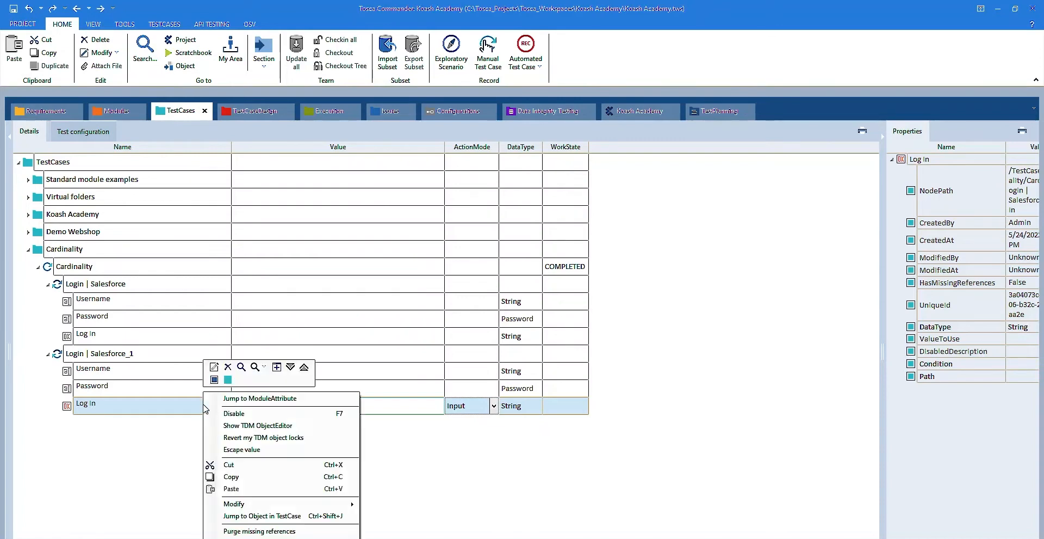
{"action": "left_click", "coordinate": [245, 402]}
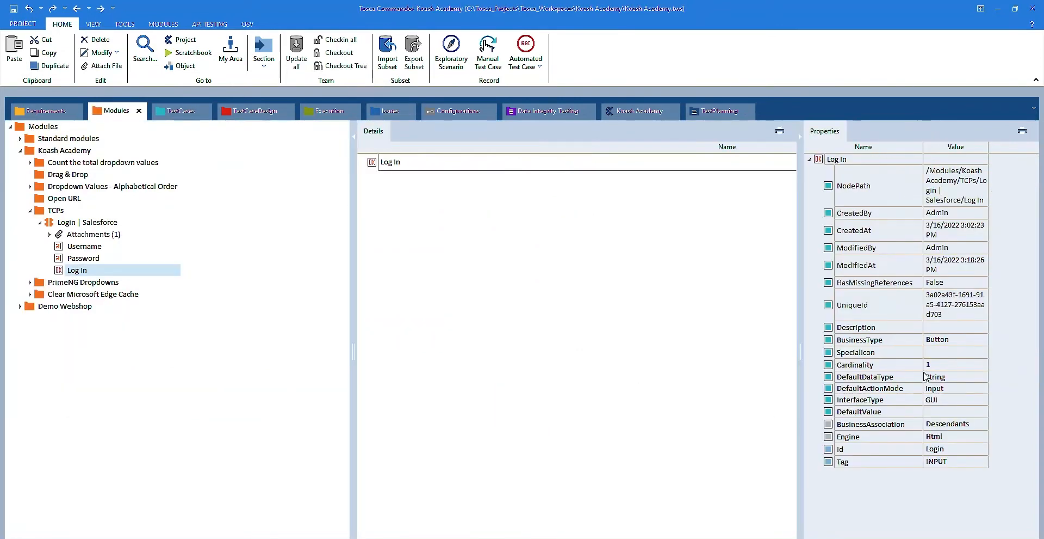
{"action": "left_click", "coordinate": [935, 390]}
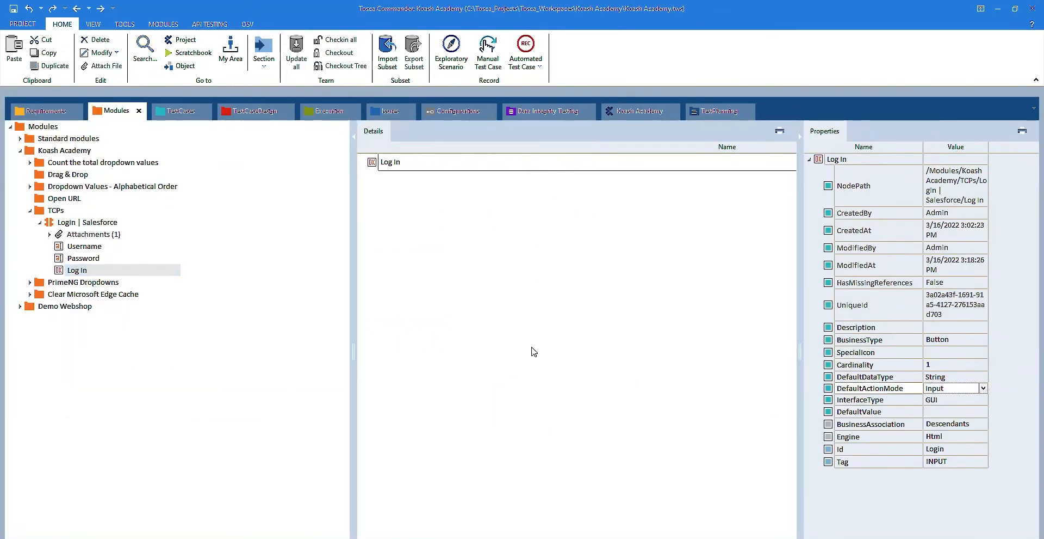
{"action": "left_click", "coordinate": [182, 110]}
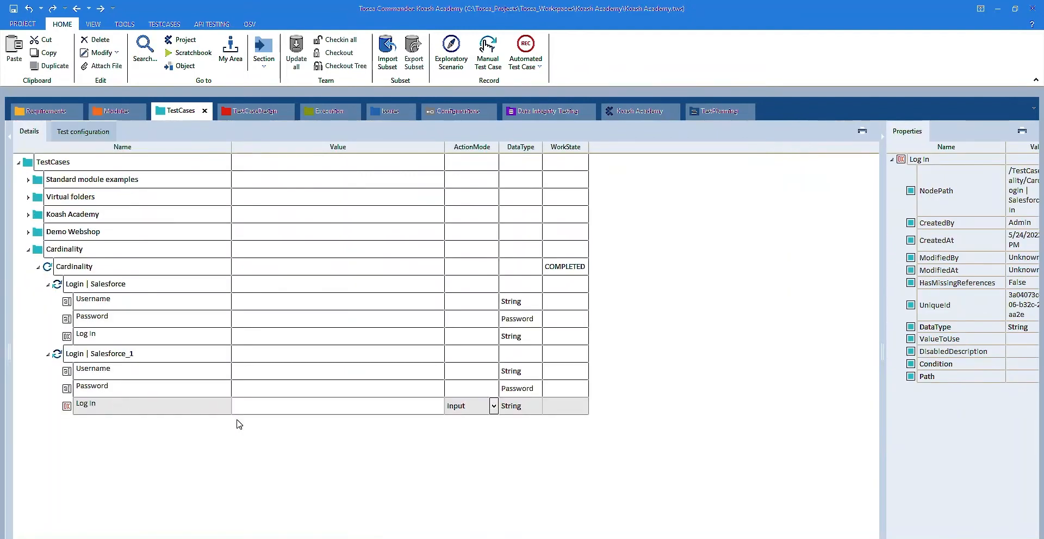
{"action": "left_click", "coordinate": [452, 406]}
{"action": "left_click", "coordinate": [202, 472]}
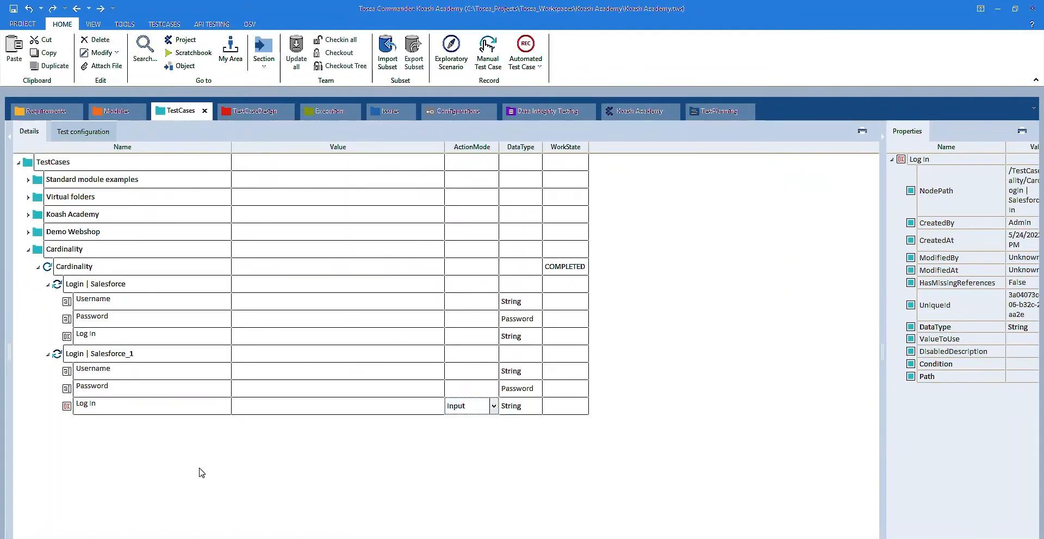
Step: Set the Log In value in the second login step of the Cardinality test case to {Click}
{"action": "left_click", "coordinate": [289, 409]}
{"action": "left_click", "coordinate": [417, 406]}
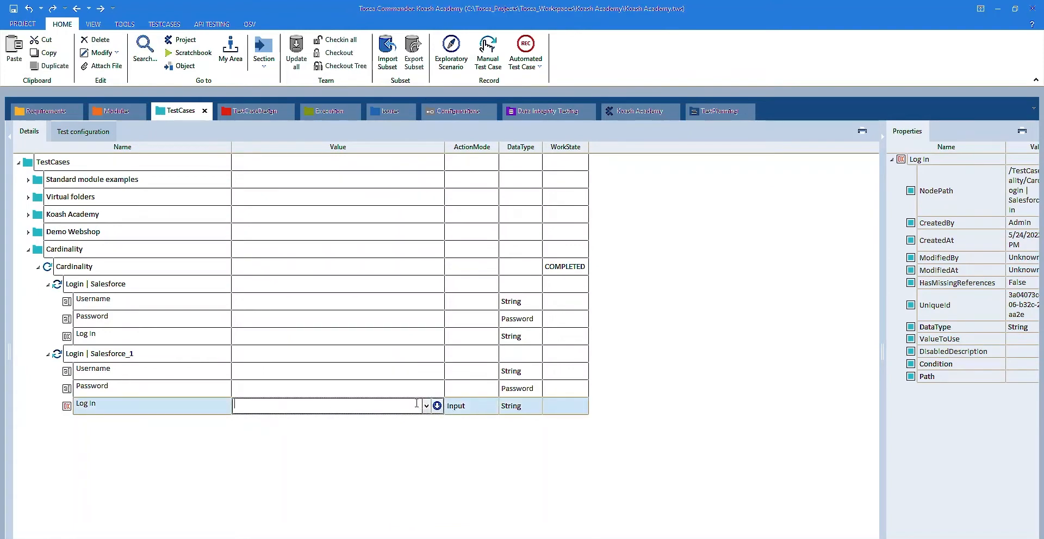
{"action": "left_click", "coordinate": [426, 405]}
{"action": "left_click", "coordinate": [282, 418]}
{"action": "left_click", "coordinate": [207, 466]}
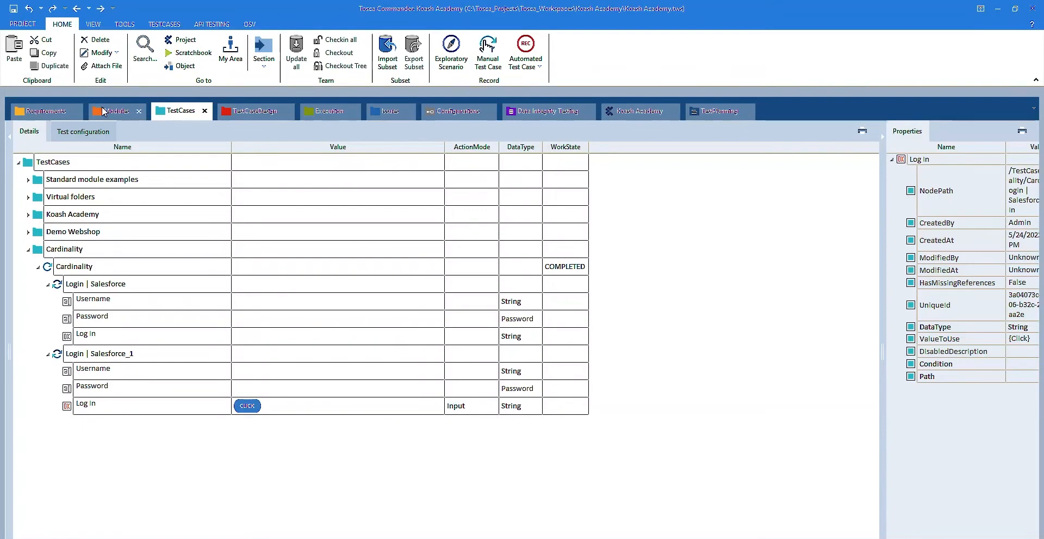
Step: Set the cardinality of the Login | Salesforce module's Log In attribute to 0-N
{"action": "left_click", "coordinate": [102, 106]}
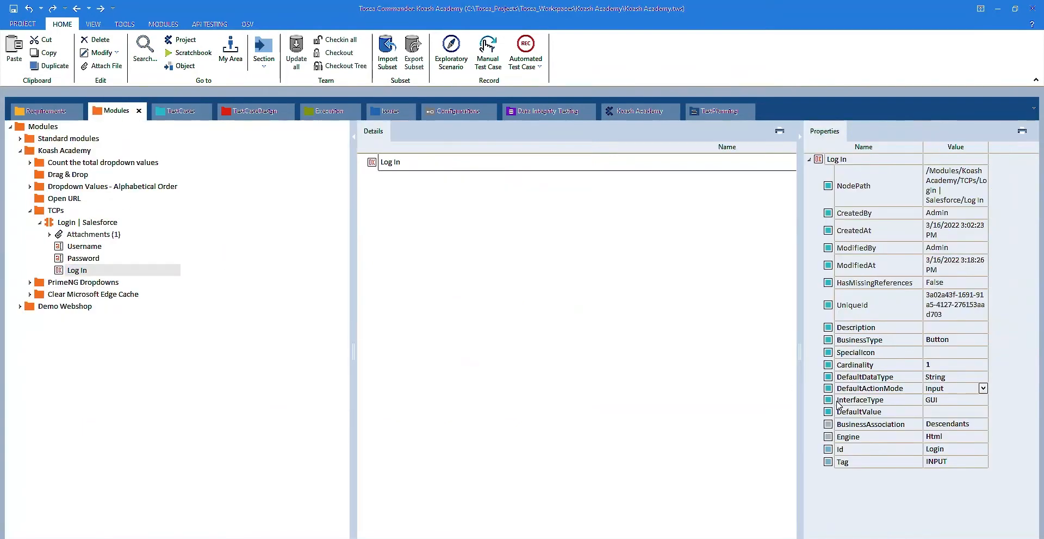
{"action": "left_click", "coordinate": [946, 365]}
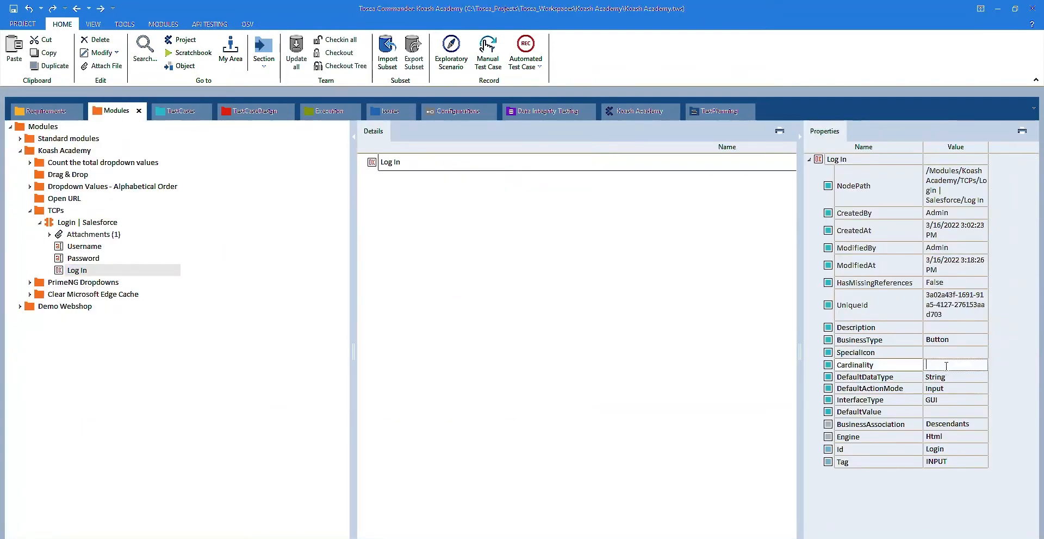
{"action": "type", "text": "0-N"}
{"action": "key", "text": "Return"}
{"action": "left_click", "coordinate": [141, 272]}
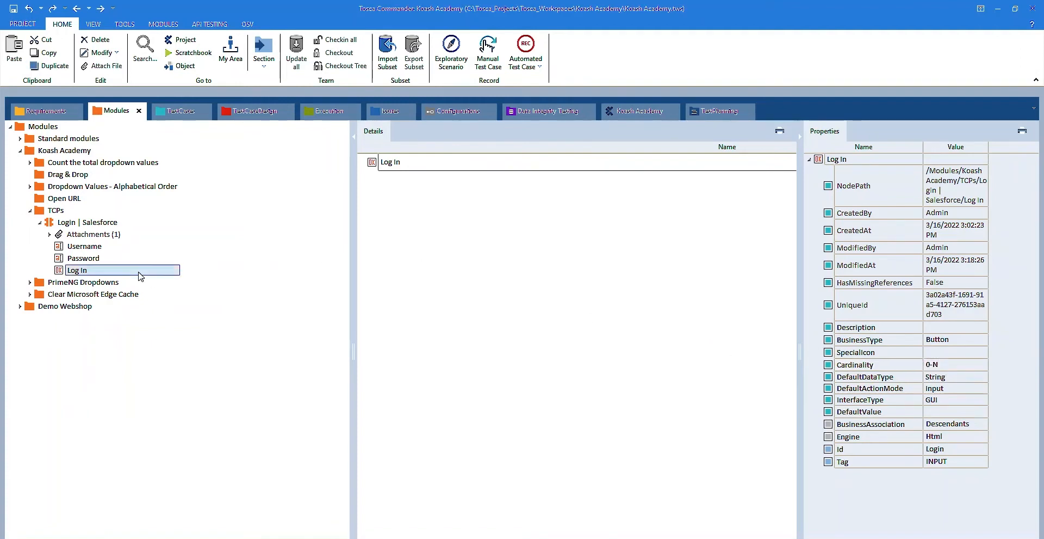
Step: View the Salesforce login page in the browser, then return to Tosca Commander and compare Log In's cardinality with its test case rows
{"action": "key", "text": "alt+Tab"}
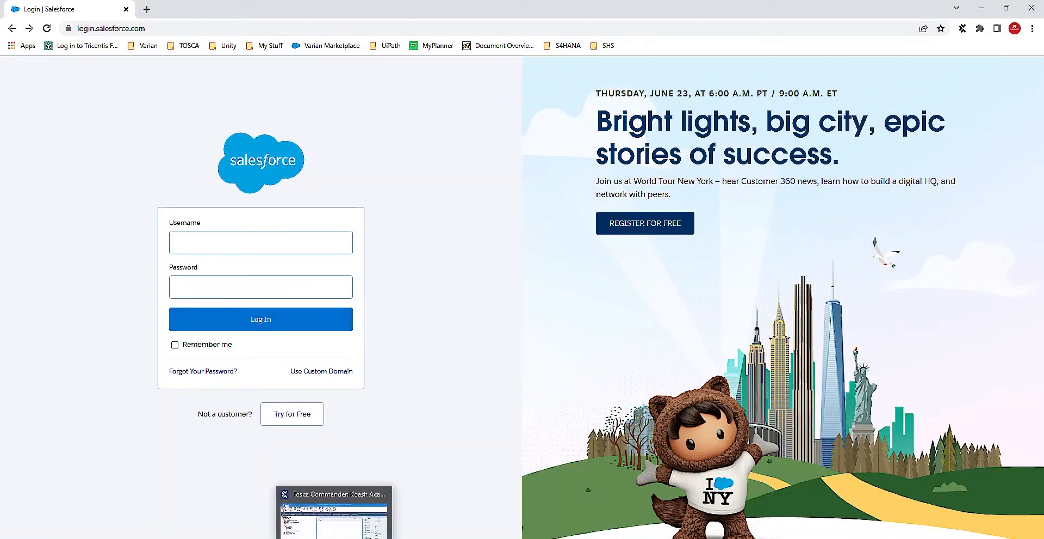
{"action": "left_click", "coordinate": [340, 538]}
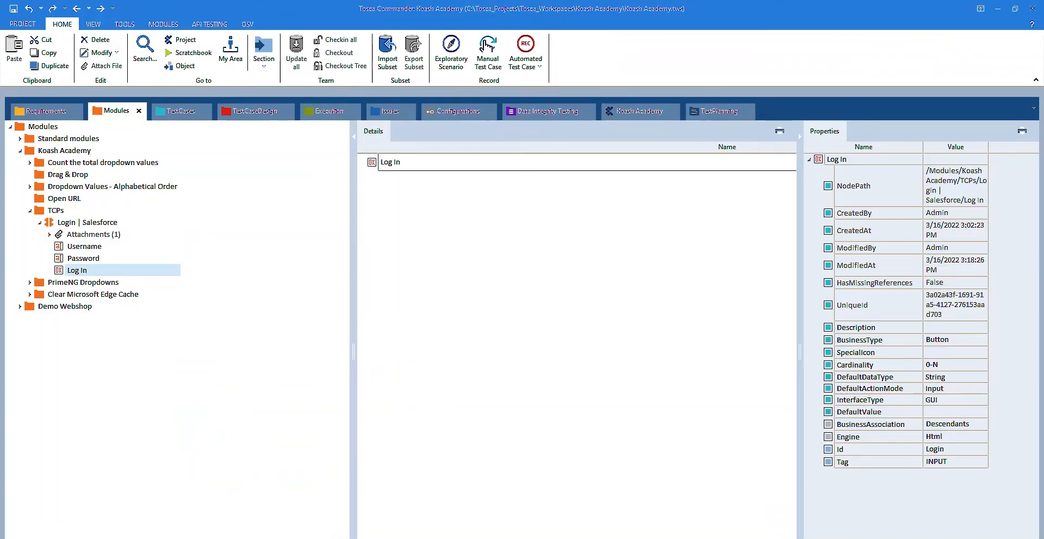
{"action": "left_click", "coordinate": [182, 111]}
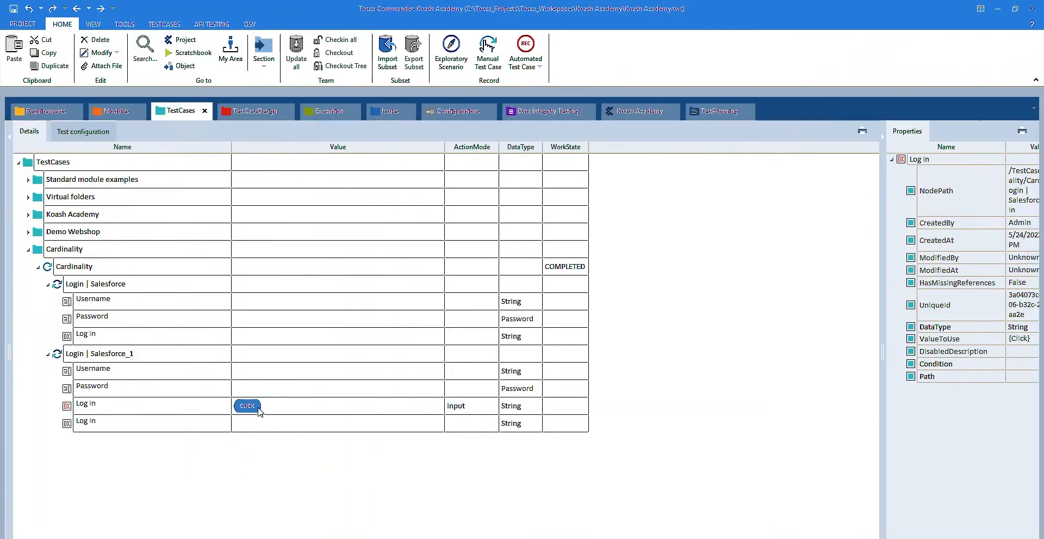
{"action": "left_click", "coordinate": [115, 111]}
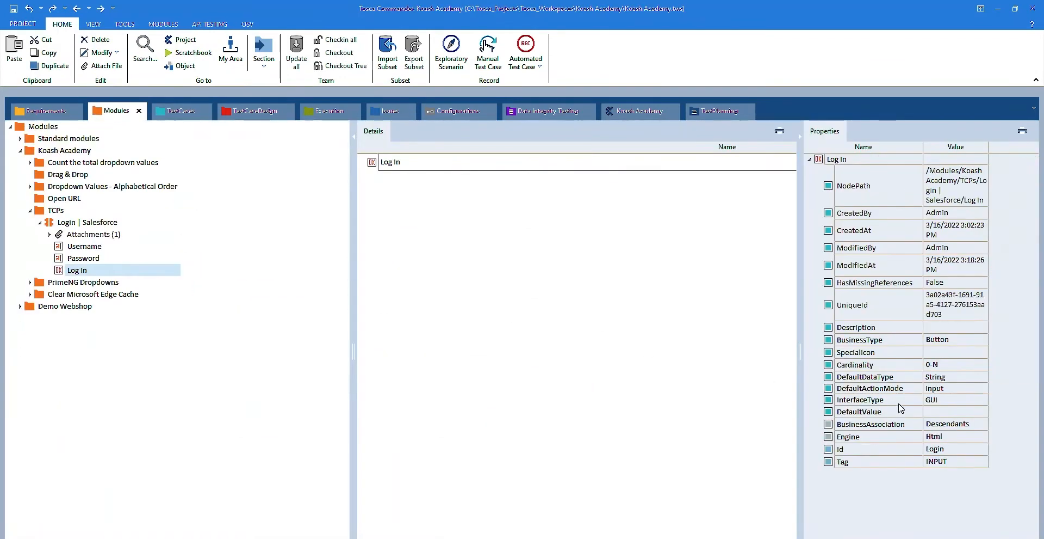
{"action": "left_click", "coordinate": [948, 364]}
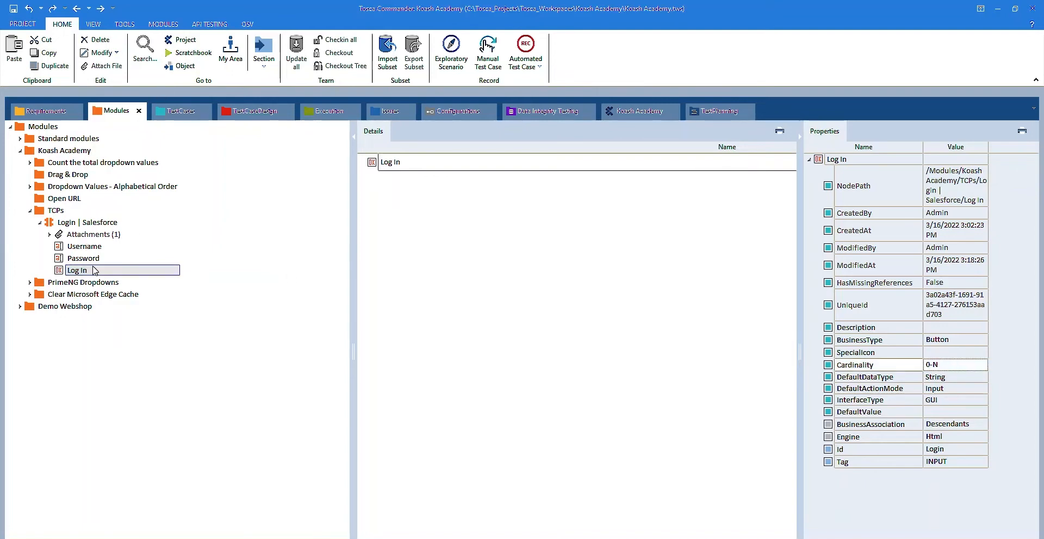
{"action": "left_click", "coordinate": [173, 111]}
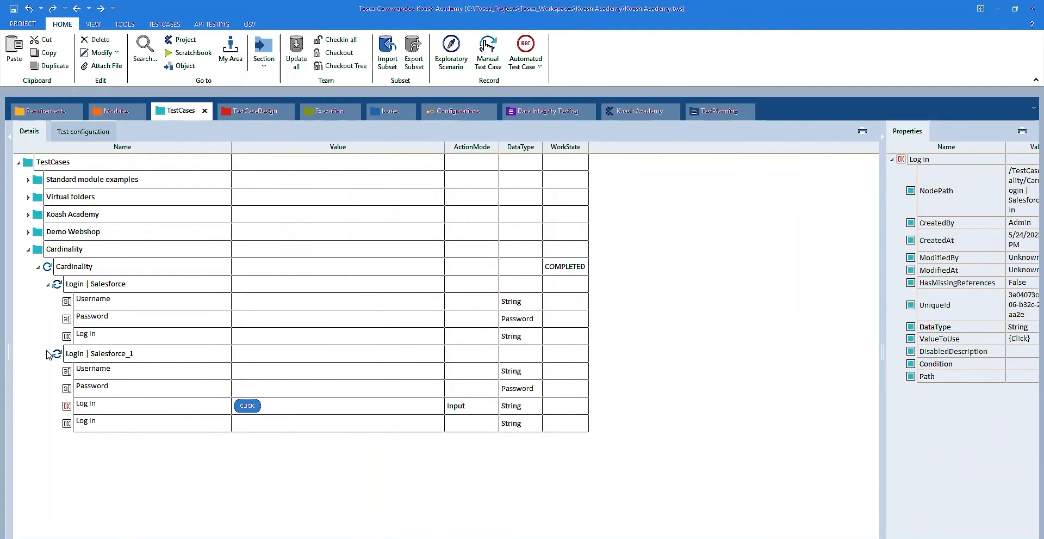
Step: Add the Login | Salesforce module to the Cardinality test case as a third step and expand its attributes
{"action": "left_click", "coordinate": [120, 112]}
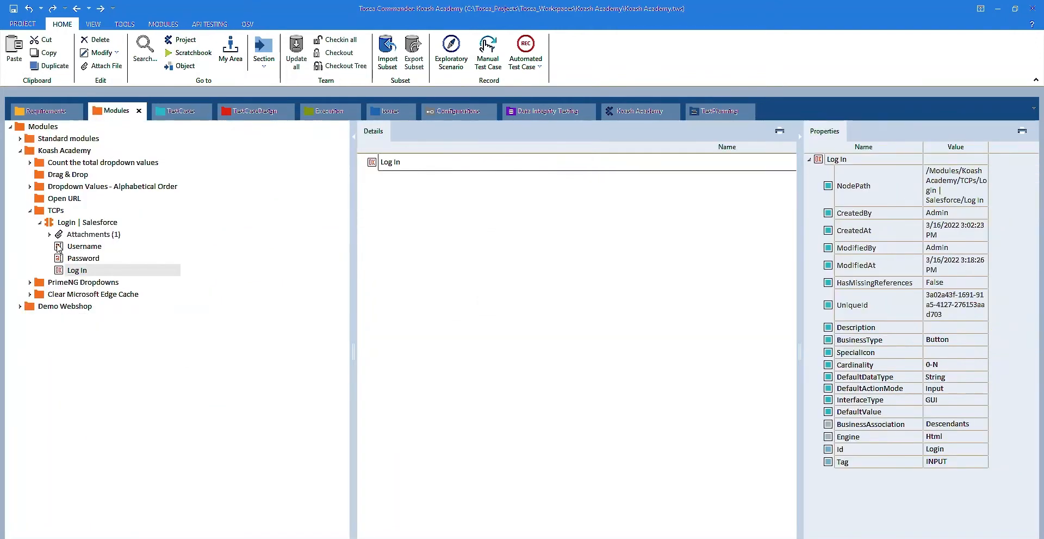
{"action": "left_click", "coordinate": [50, 223]}
{"action": "left_click_drag", "start_coordinate": [50, 223], "coordinate": [68, 278]}
{"action": "left_click", "coordinate": [47, 441]}
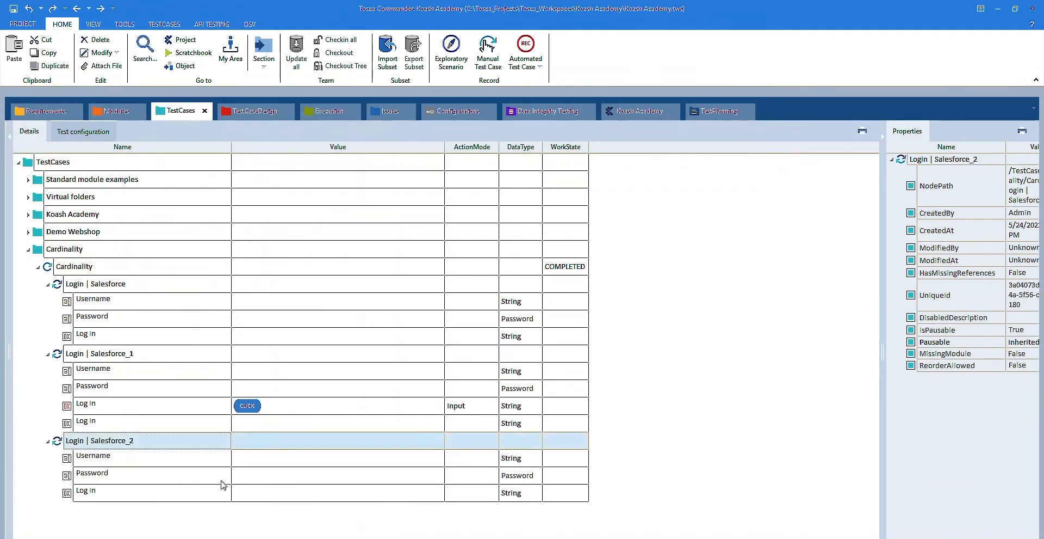
Step: Make the Log In row of the third login step check Visible = True, with its action mode set to Verify
{"action": "left_click", "coordinate": [256, 493]}
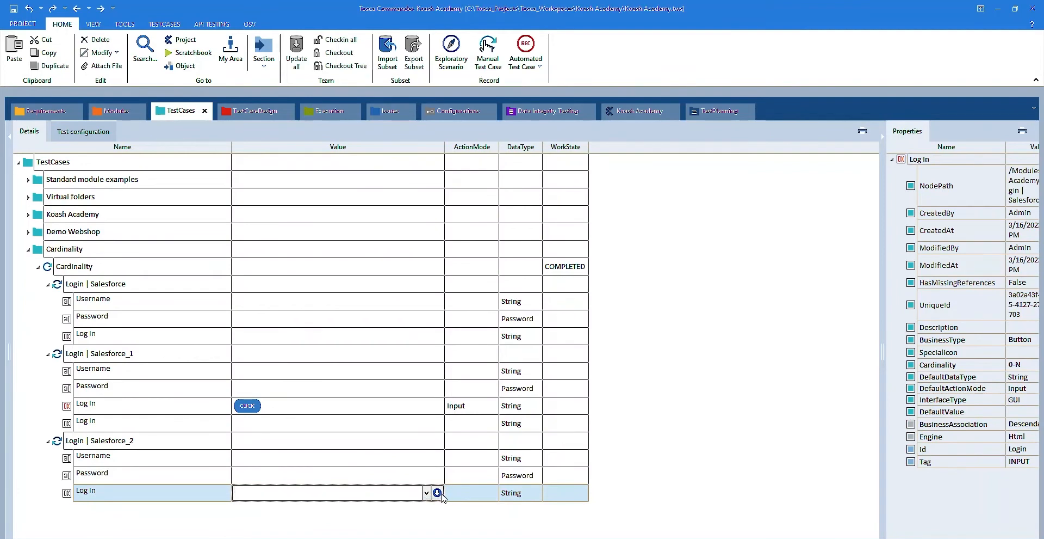
{"action": "left_click", "coordinate": [437, 492]}
{"action": "left_click", "coordinate": [299, 507]}
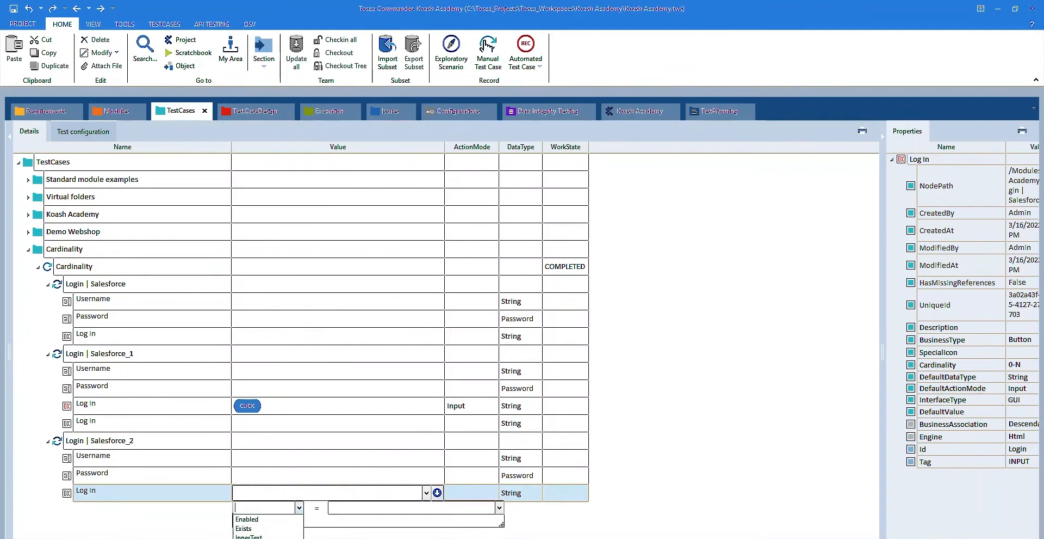
{"action": "left_click", "coordinate": [255, 538]}
{"action": "left_click", "coordinate": [356, 513]}
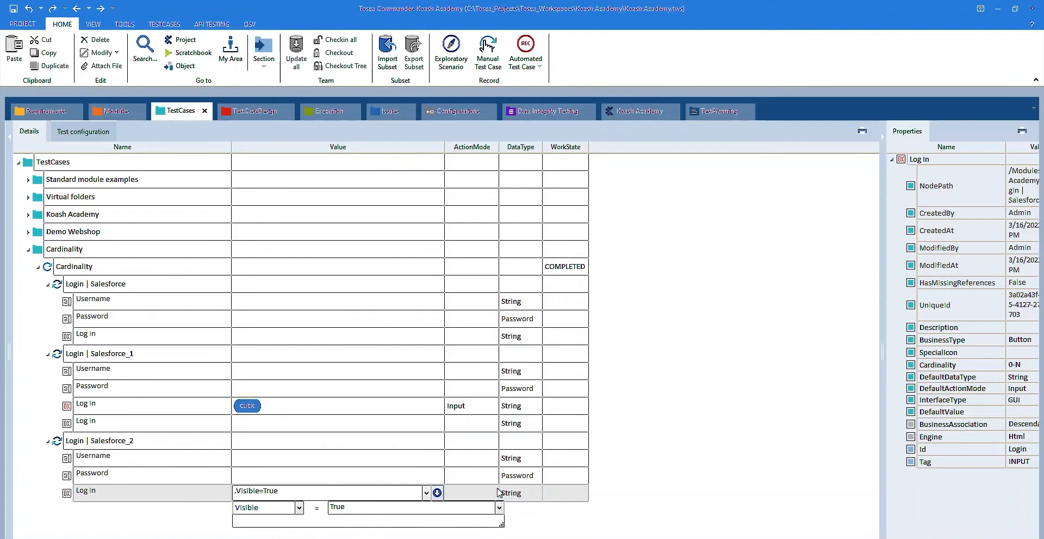
{"action": "left_click", "coordinate": [699, 429]}
{"action": "left_click", "coordinate": [472, 492]}
{"action": "left_click", "coordinate": [472, 492]}
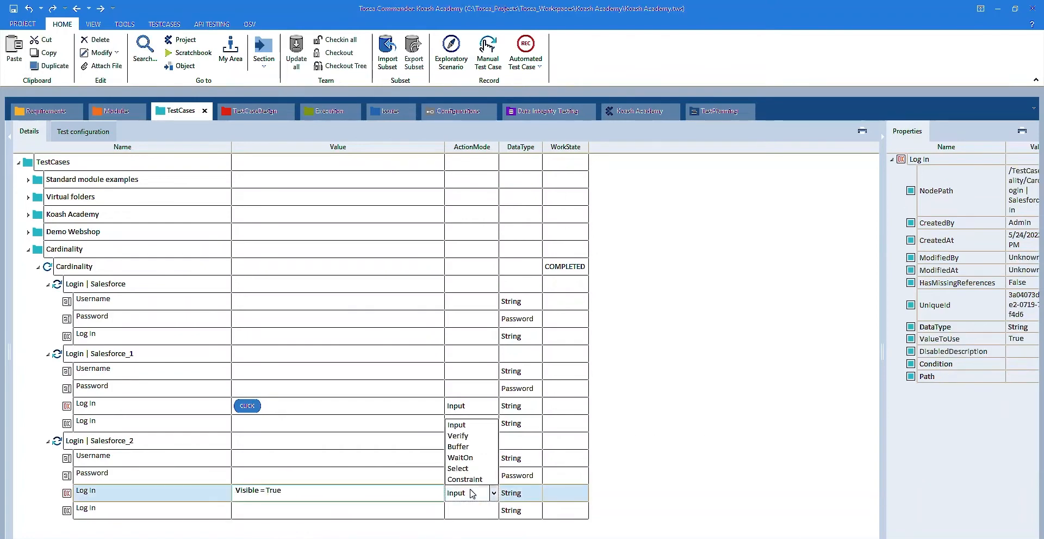
{"action": "left_click", "coordinate": [481, 435]}
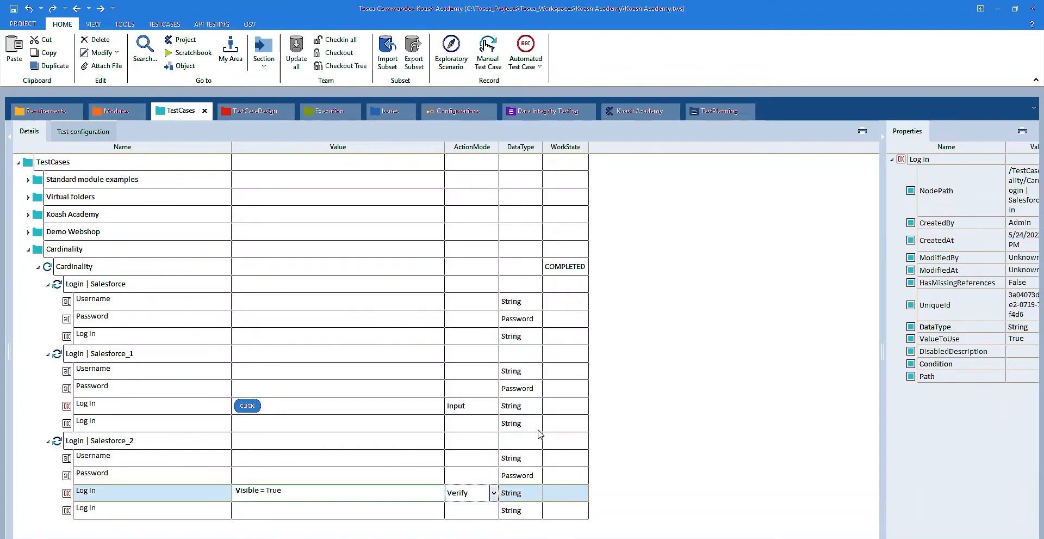
Step: Set the empty second Log In row of the third login step to {Click}
{"action": "left_click", "coordinate": [368, 514]}
{"action": "left_click", "coordinate": [368, 514]}
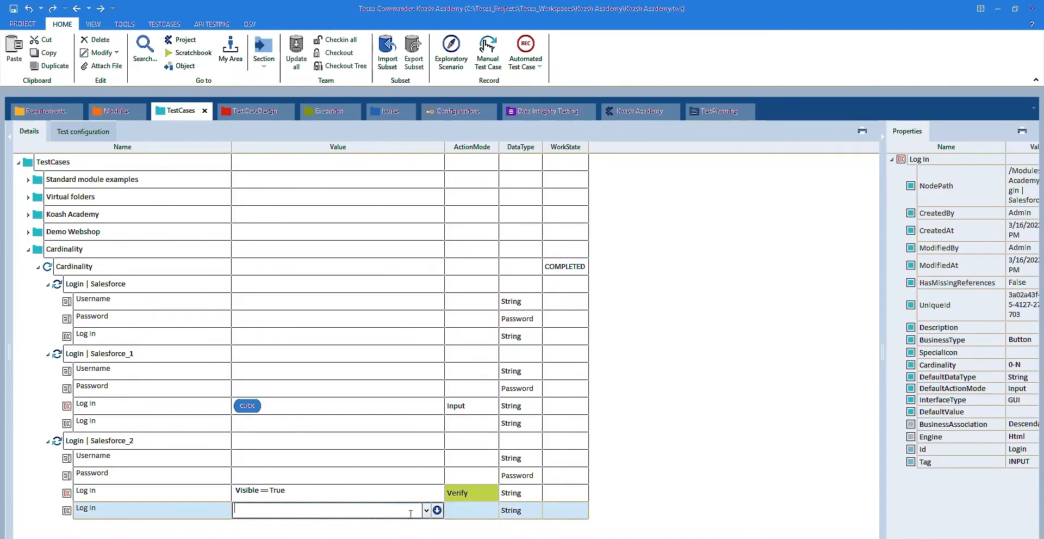
{"action": "left_click", "coordinate": [426, 514]}
{"action": "left_click", "coordinate": [375, 522]}
{"action": "left_click", "coordinate": [730, 431]}
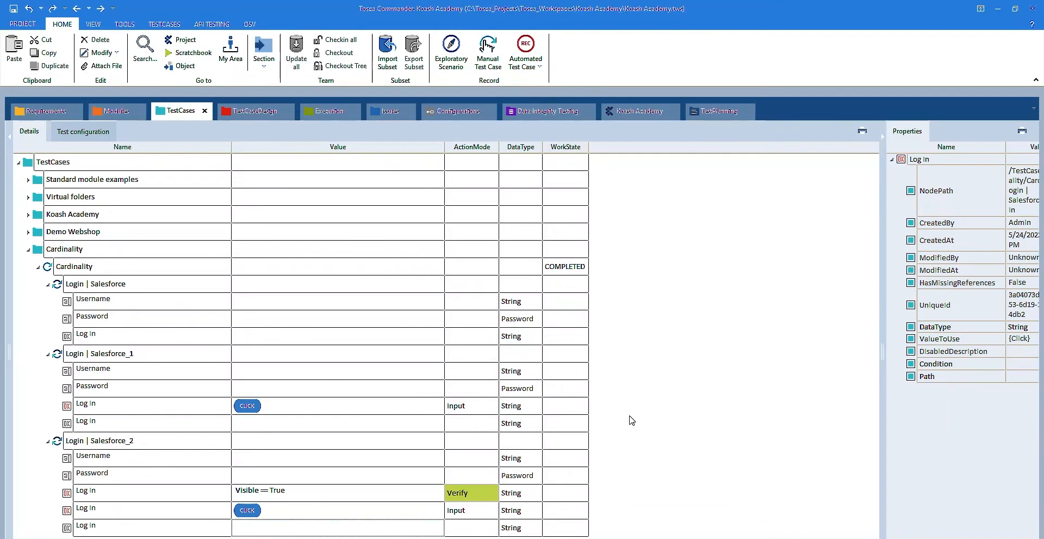
Step: Compare the action modes of the third login step's two Log In rows with the cardinality of the module's Log In attribute
{"action": "left_click", "coordinate": [487, 494]}
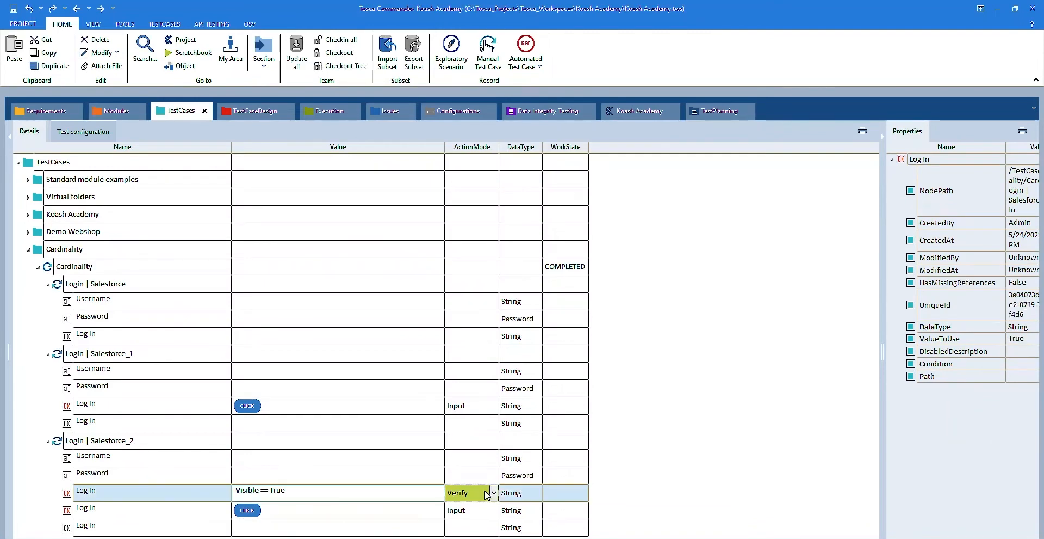
{"action": "left_click", "coordinate": [471, 511]}
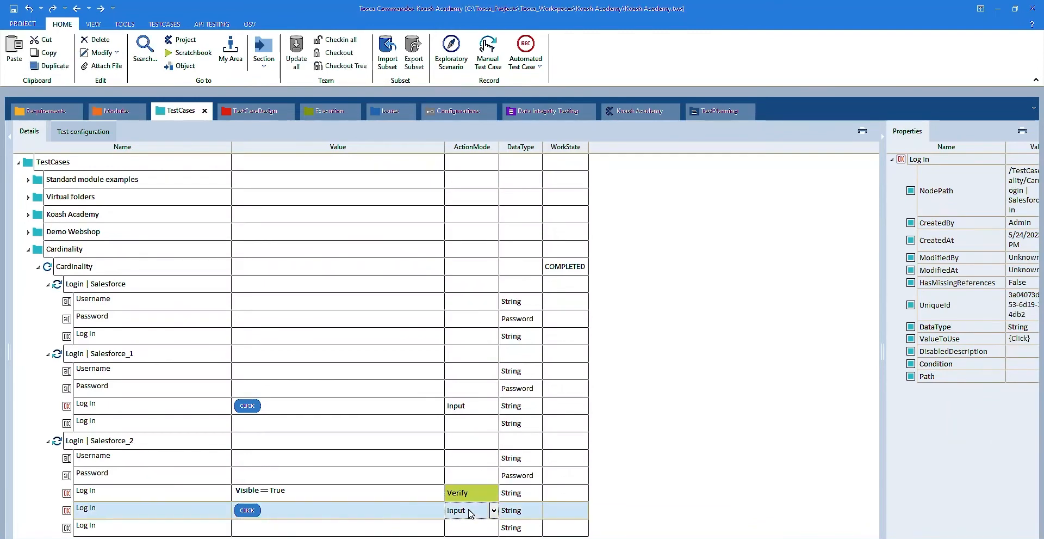
{"action": "left_click", "coordinate": [120, 112]}
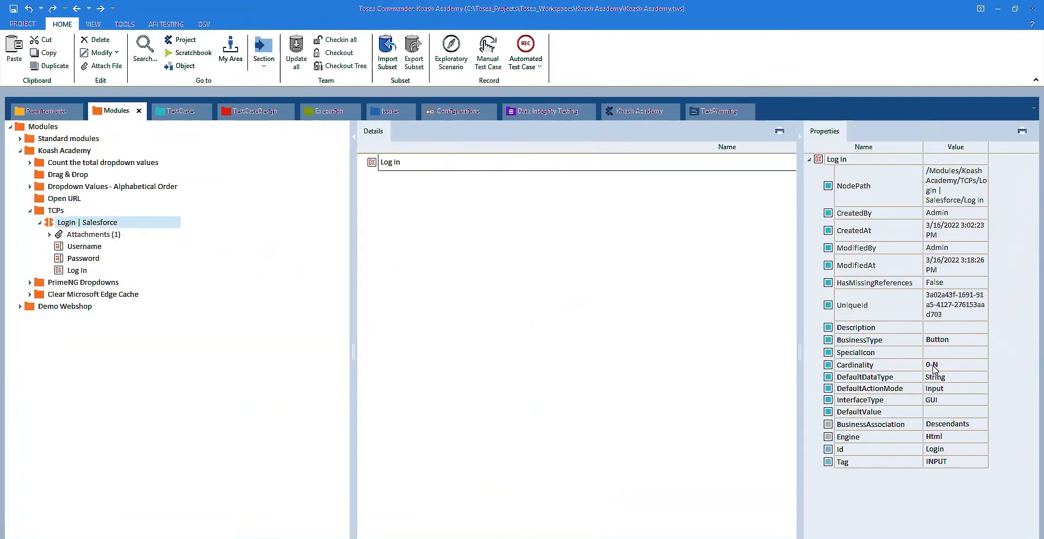
{"action": "left_click", "coordinate": [181, 111]}
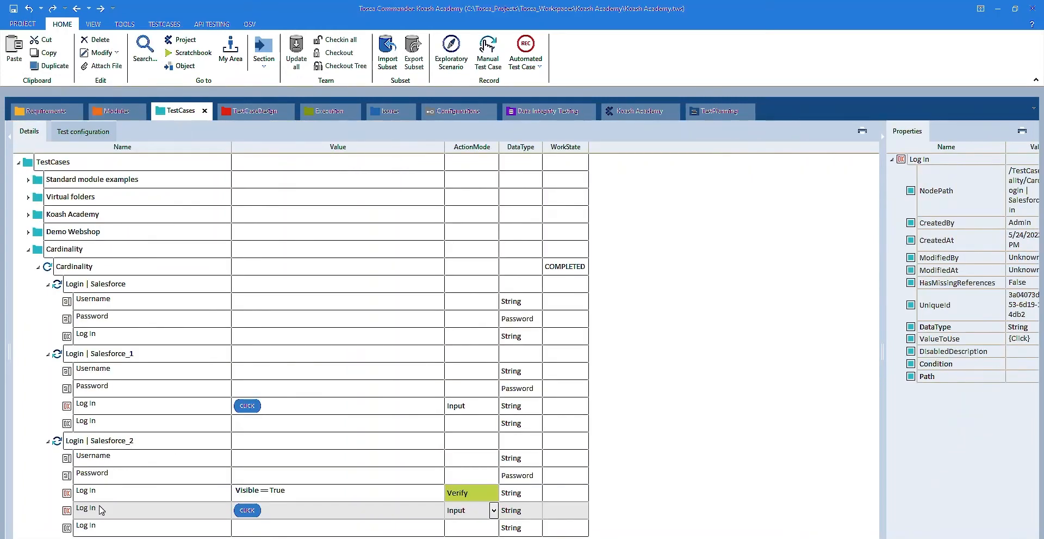
Step: Set the cardinality of the Login | Salesforce module's Log In attribute to 1-N
{"action": "left_click", "coordinate": [120, 114]}
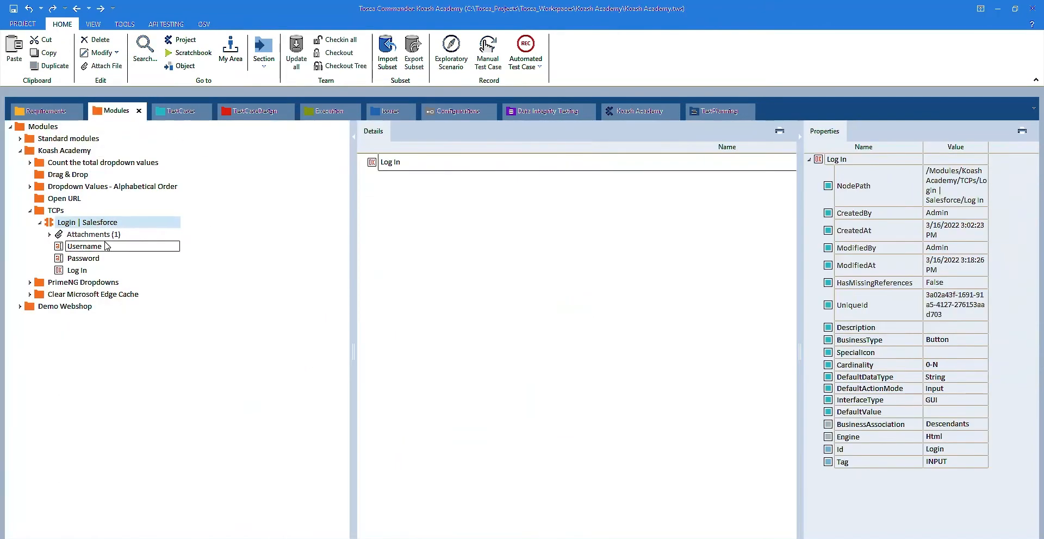
{"action": "left_click", "coordinate": [100, 272]}
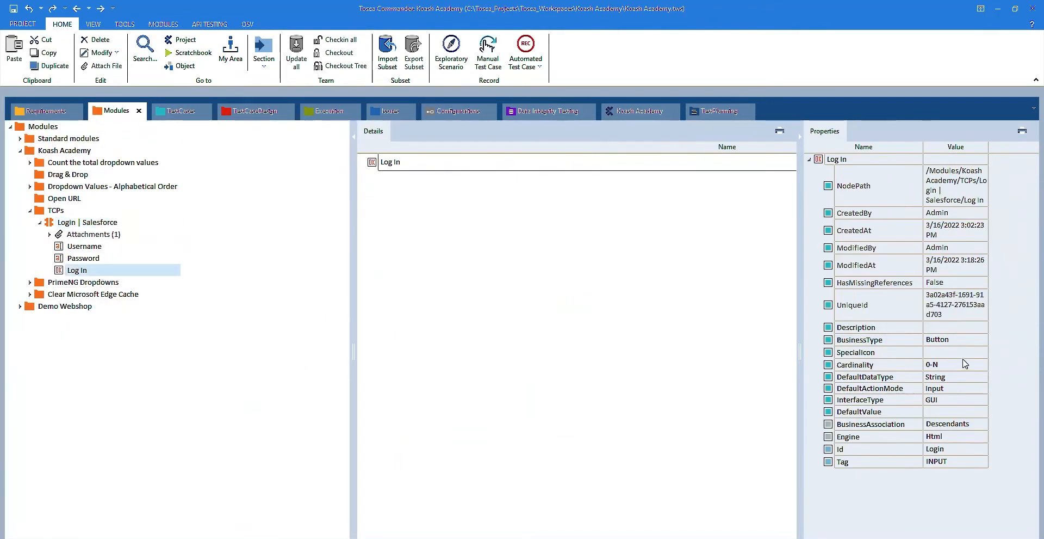
{"action": "left_click", "coordinate": [958, 368]}
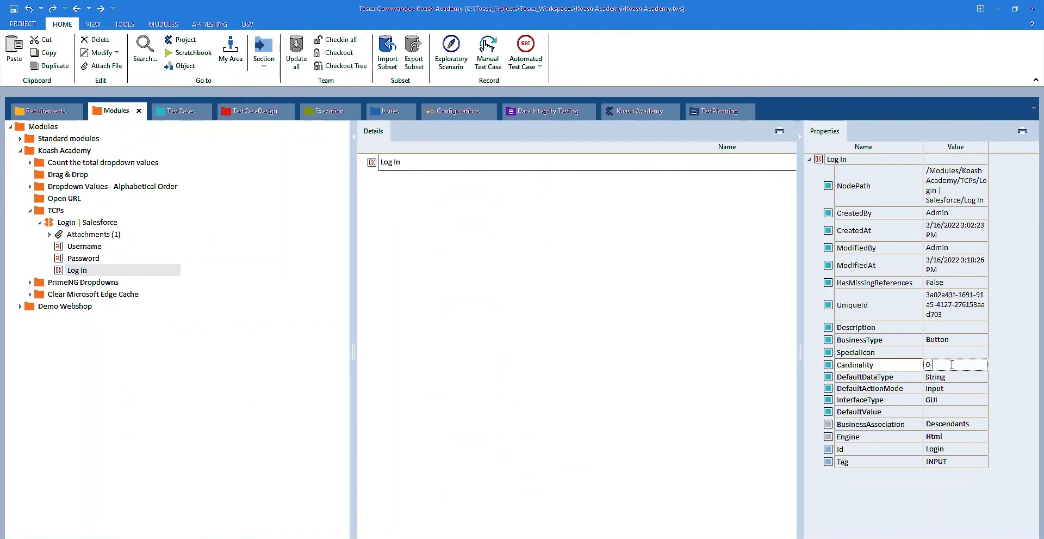
{"action": "key", "text": "BackSpace"}
{"action": "key", "text": "BackSpace"}
{"action": "left_click", "coordinate": [737, 387]}
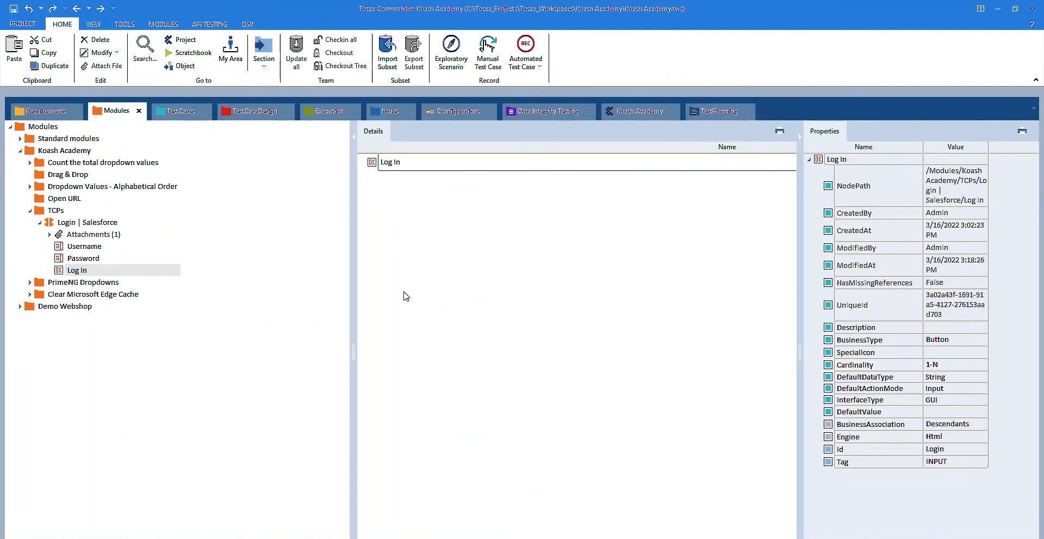
Step: Add the Login | Salesforce module to the Cardinality test case as a fourth step and expand its attributes
{"action": "left_click", "coordinate": [68, 223]}
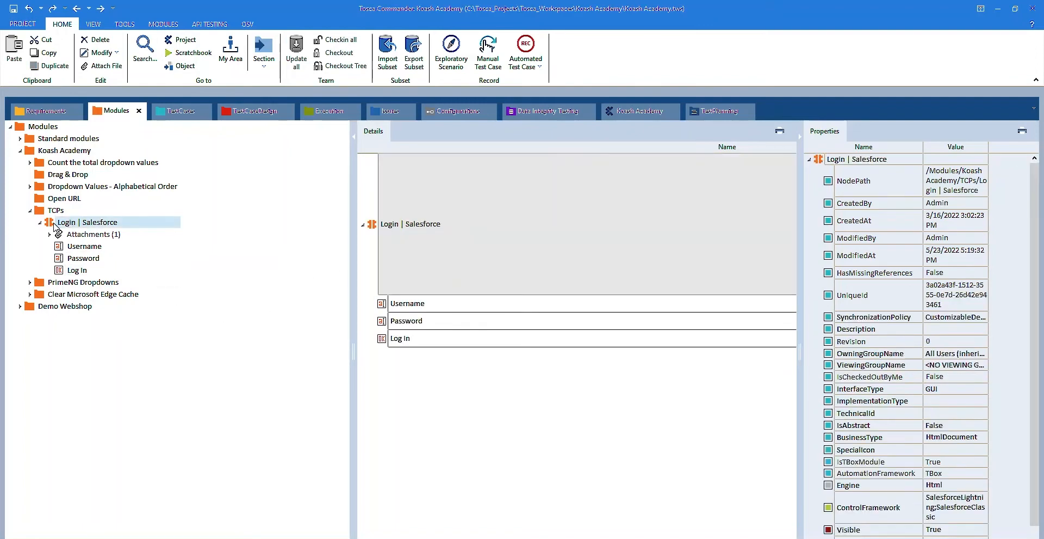
{"action": "left_click_drag", "start_coordinate": [53, 225], "coordinate": [86, 267]}
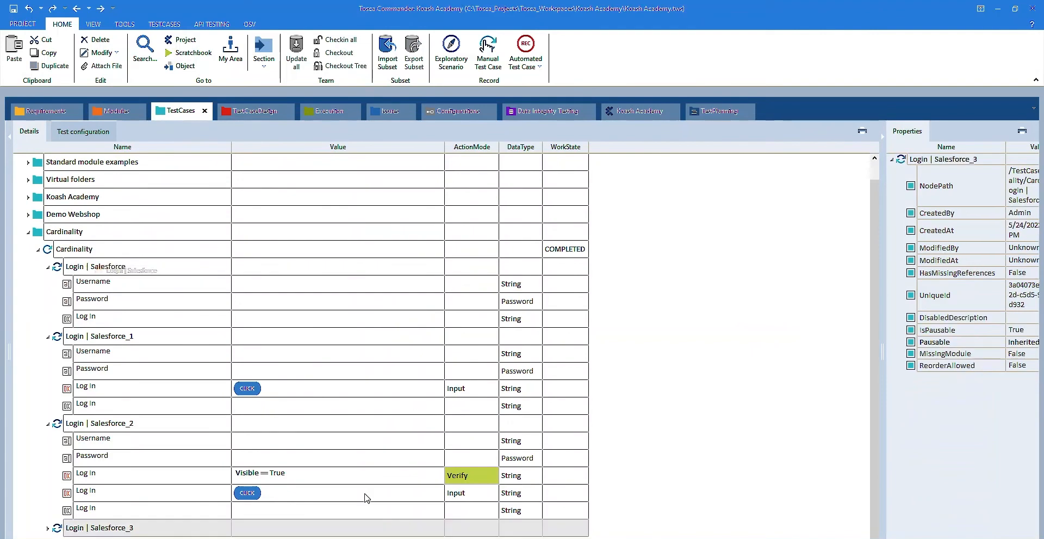
{"action": "left_click", "coordinate": [48, 527]}
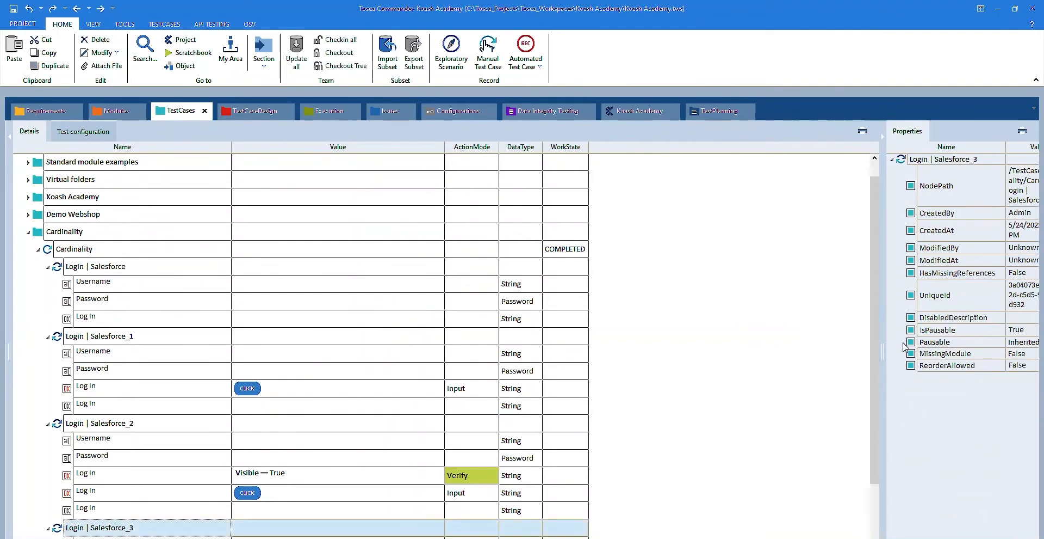
Step: Set the first Log In row of the fourth login step to {Click}, keeping Input as its action mode
{"action": "left_click", "coordinate": [372, 508]}
{"action": "left_click", "coordinate": [474, 511]}
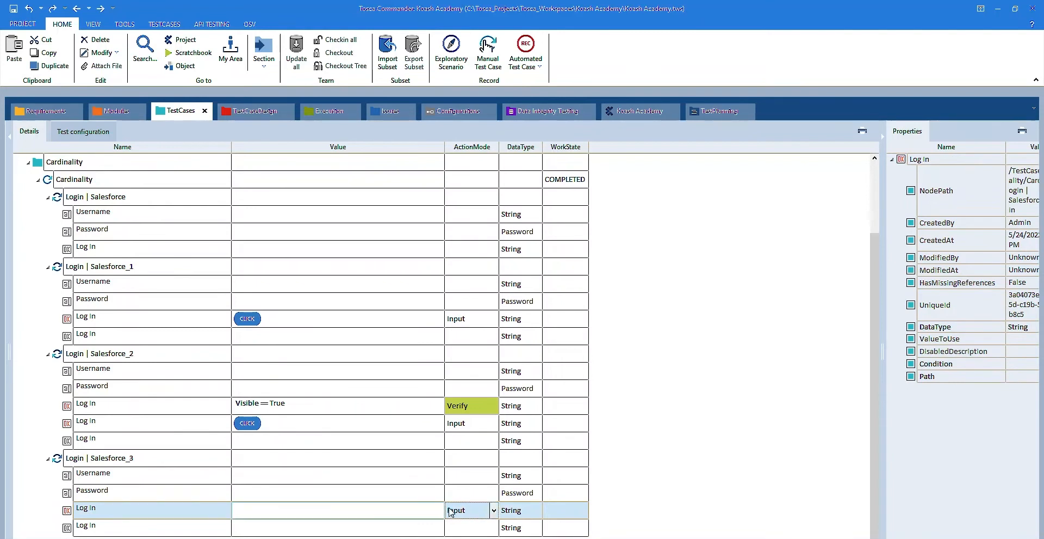
{"action": "left_click", "coordinate": [372, 514]}
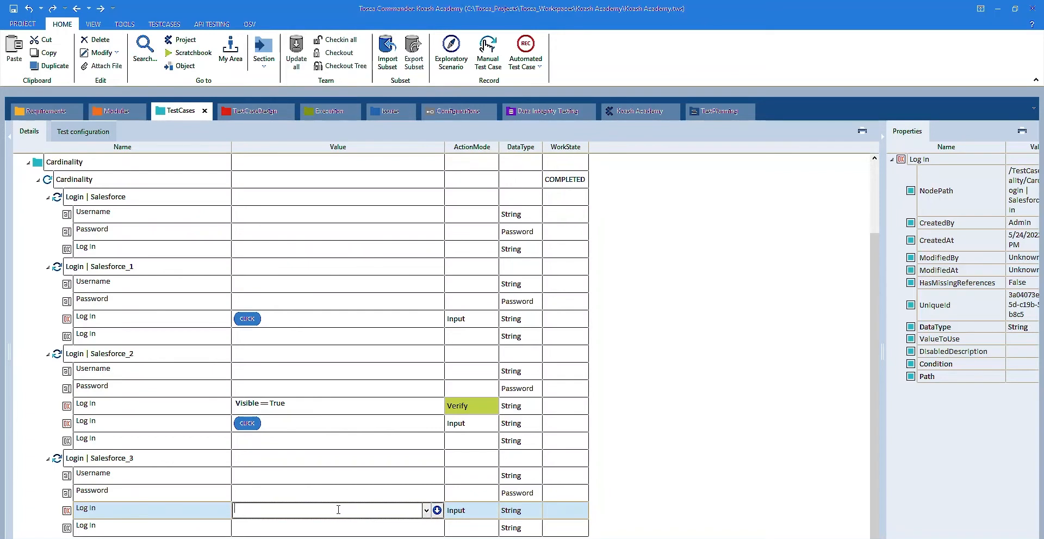
{"action": "left_click", "coordinate": [426, 509]}
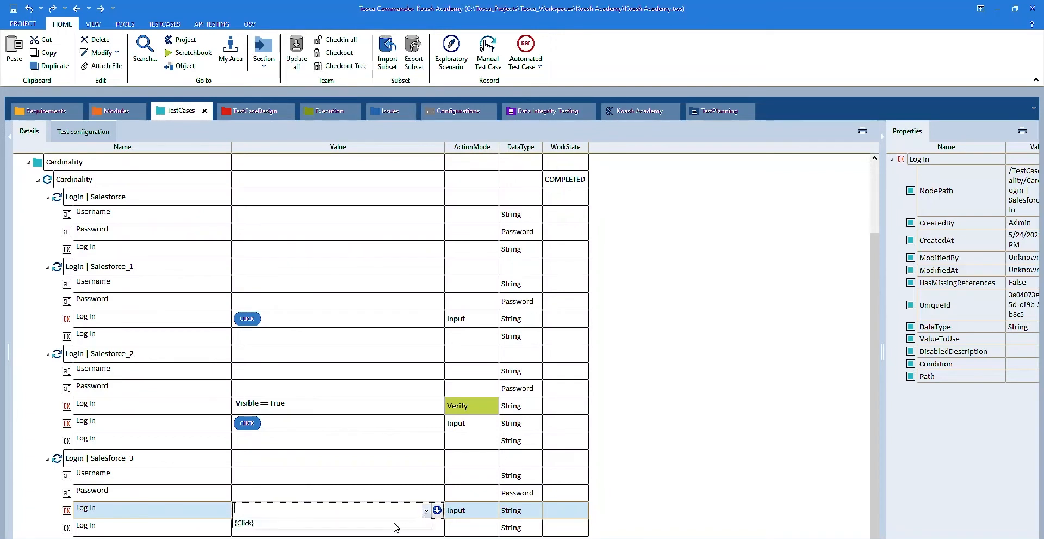
{"action": "left_click", "coordinate": [395, 524]}
{"action": "left_click", "coordinate": [759, 445]}
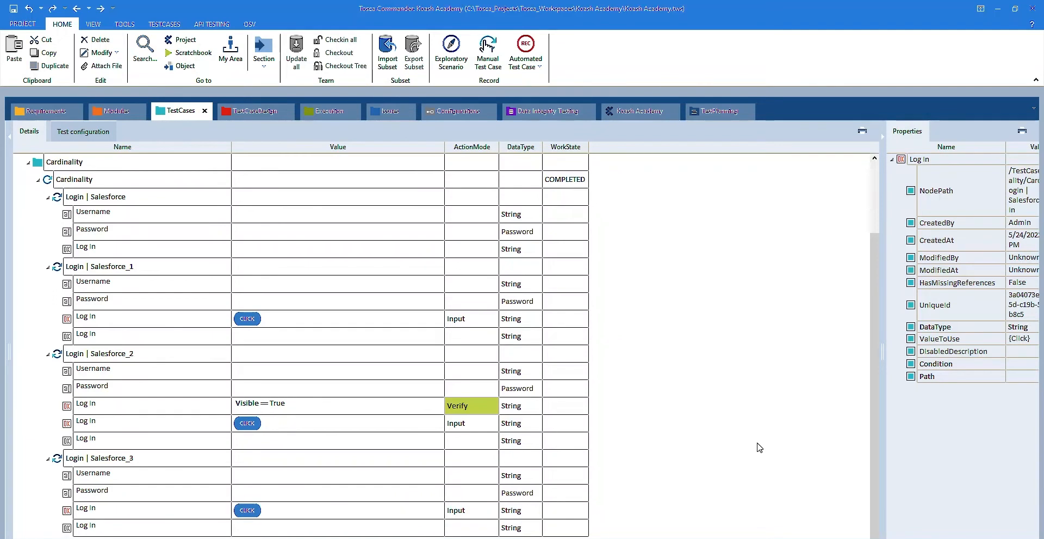